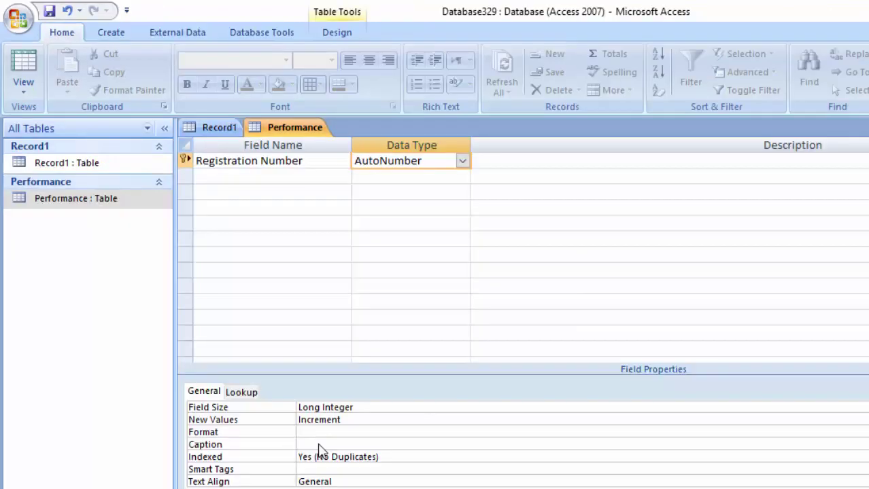
Set the Registration Number field's Caption property to "TSI"0001
click(296, 356)
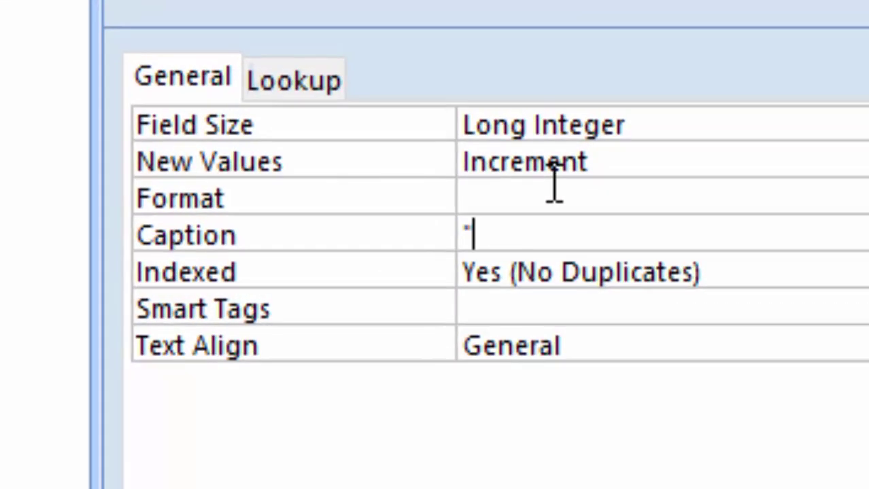
text(TS)
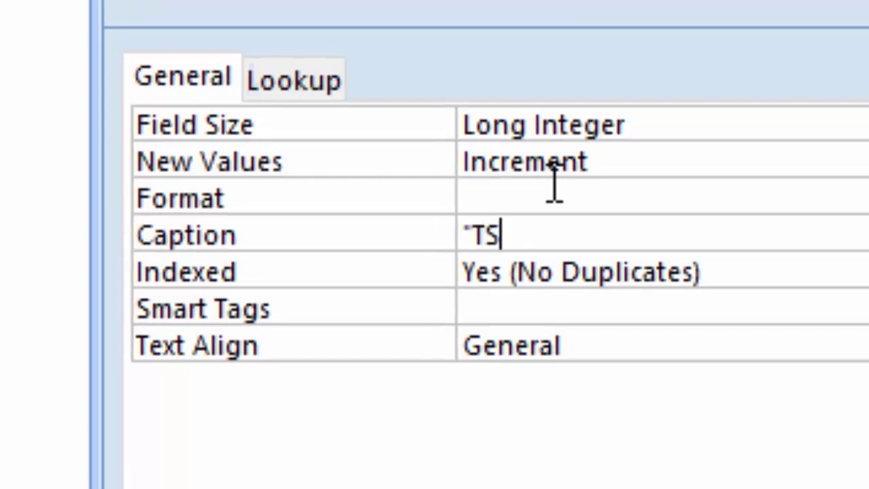
text(I)
text(")
text(0001)
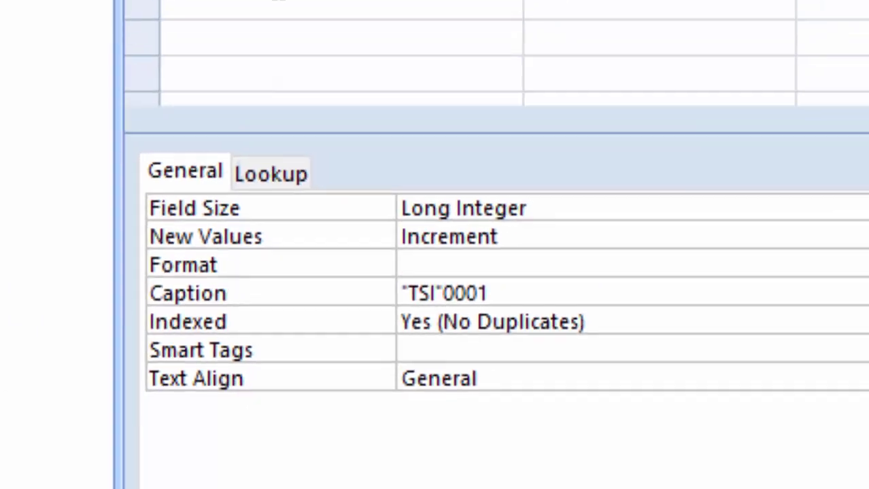
click(230, 236)
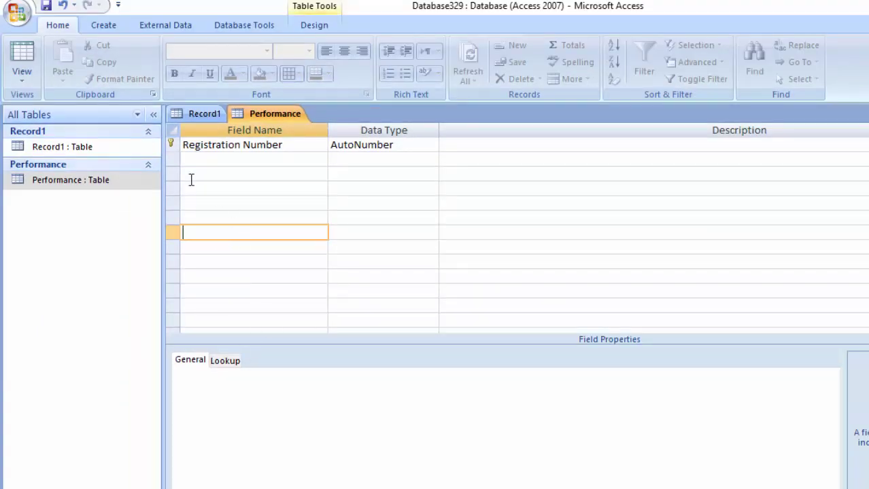
Save the Performance table, preview it as a datasheet, then return to Registration Number in Design view
click(47, 7)
double_click(73, 181)
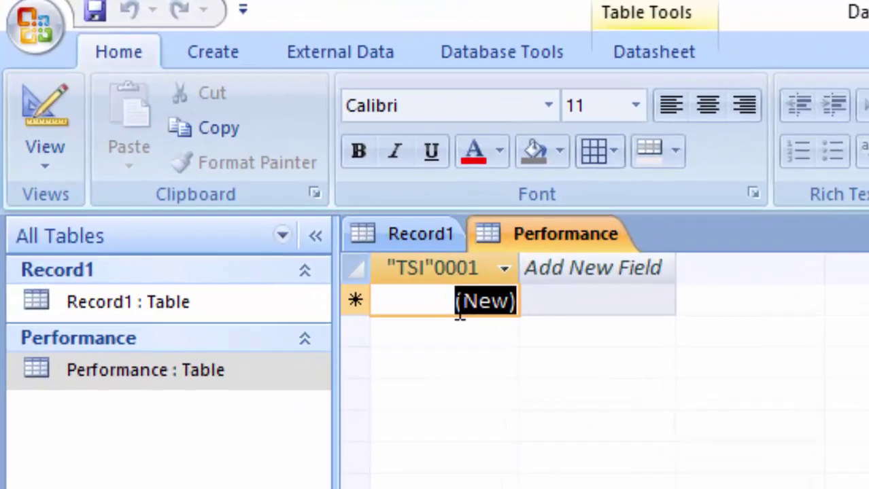
click(51, 164)
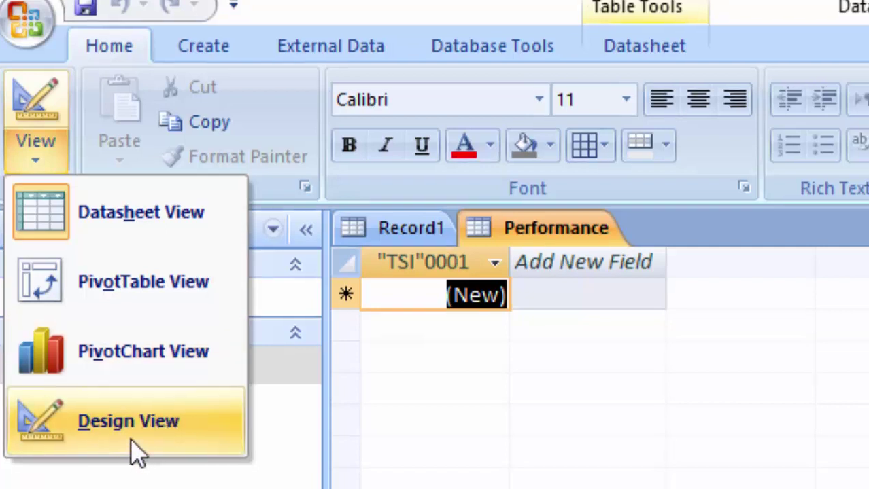
click(139, 445)
click(562, 122)
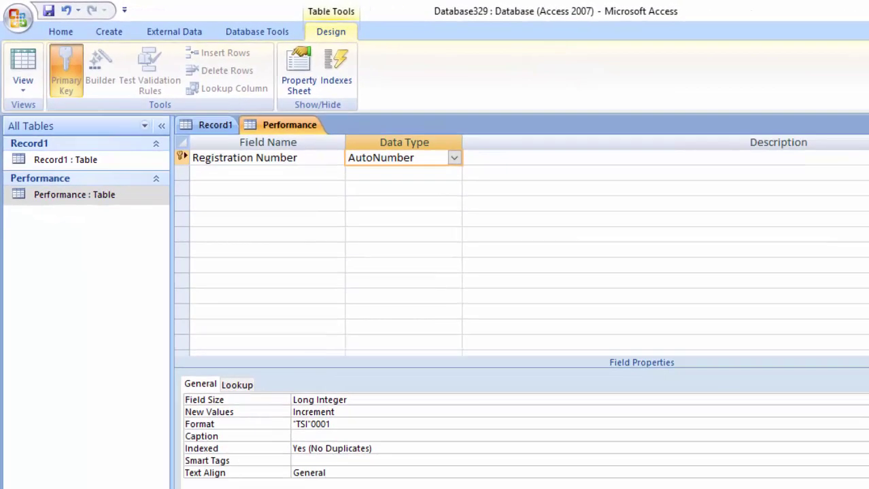
Change the Registration Number format to "TSI"000"\11", save the table, and view its datasheet
click(340, 429)
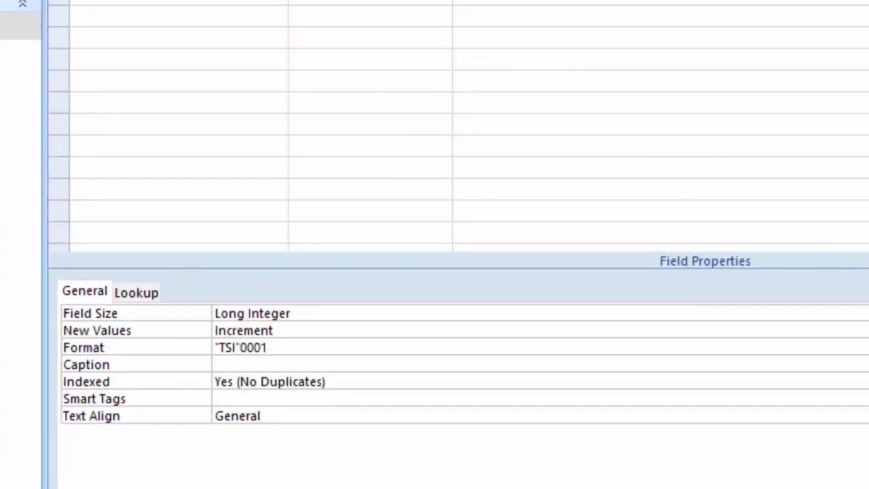
text(\1)
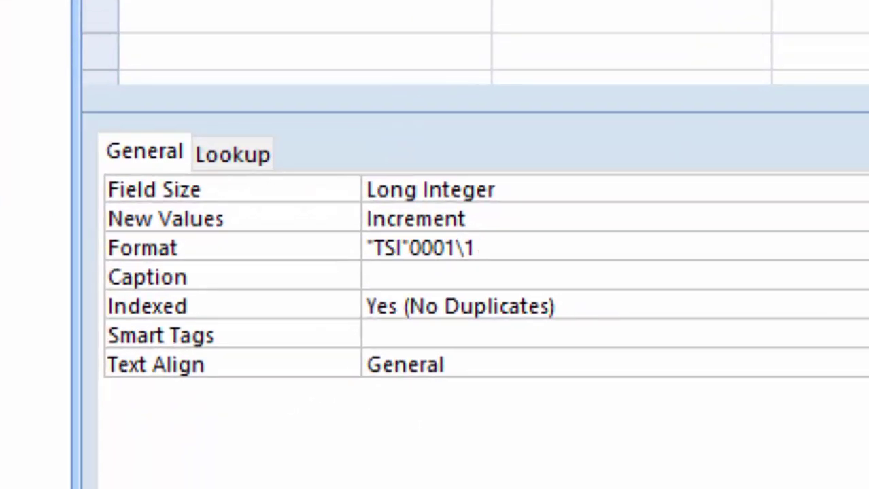
key(Return)
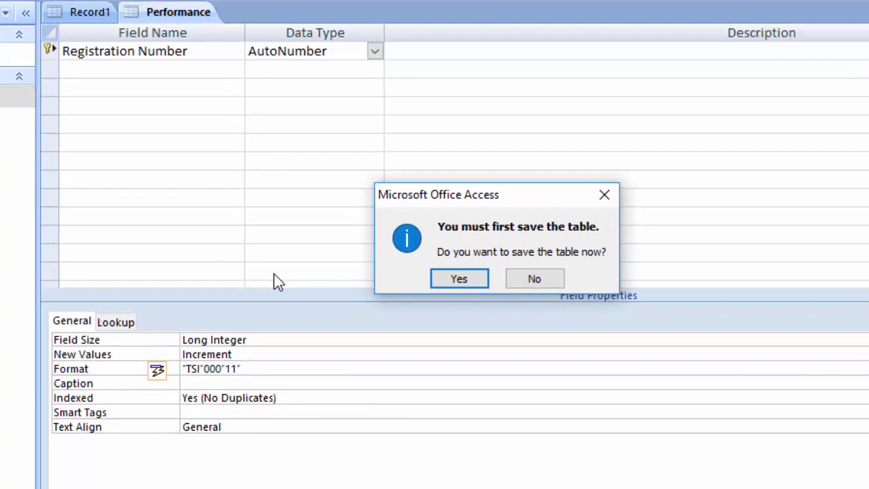
click(611, 197)
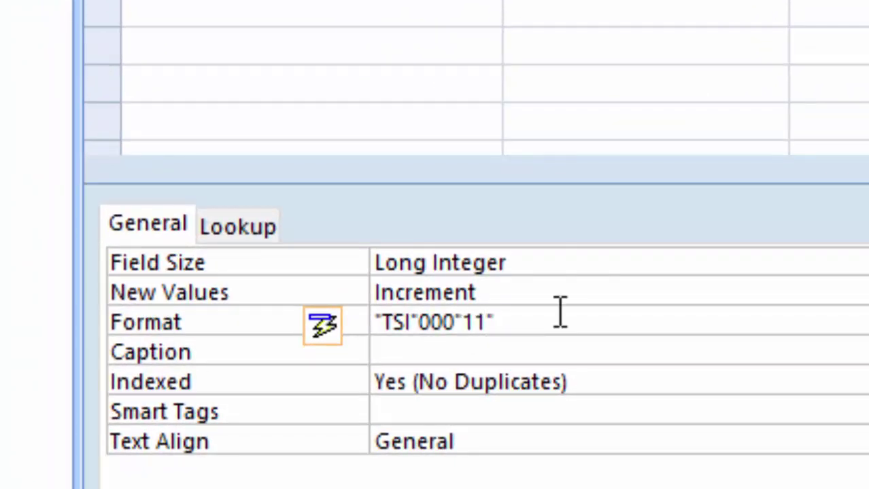
key(F6)
text(\)
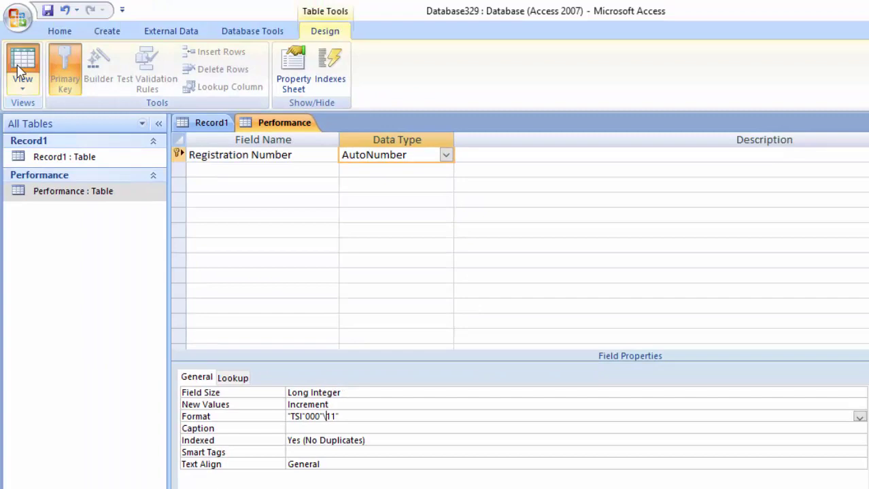
click(23, 63)
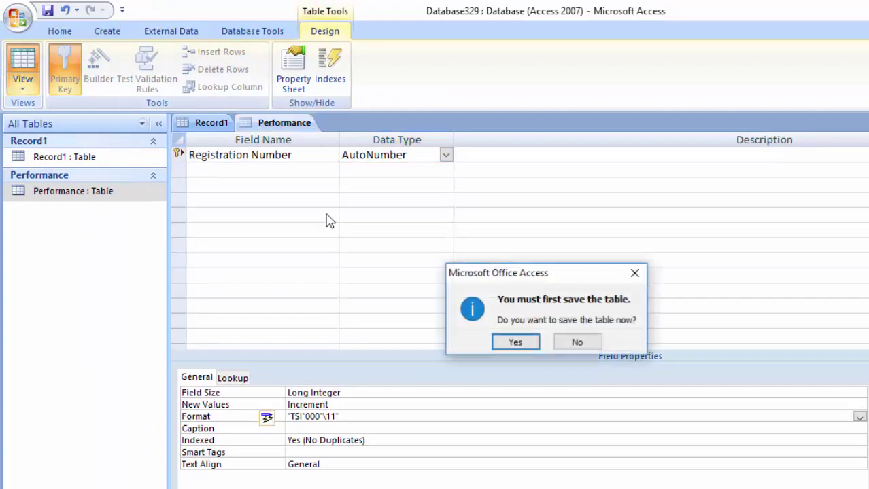
click(508, 340)
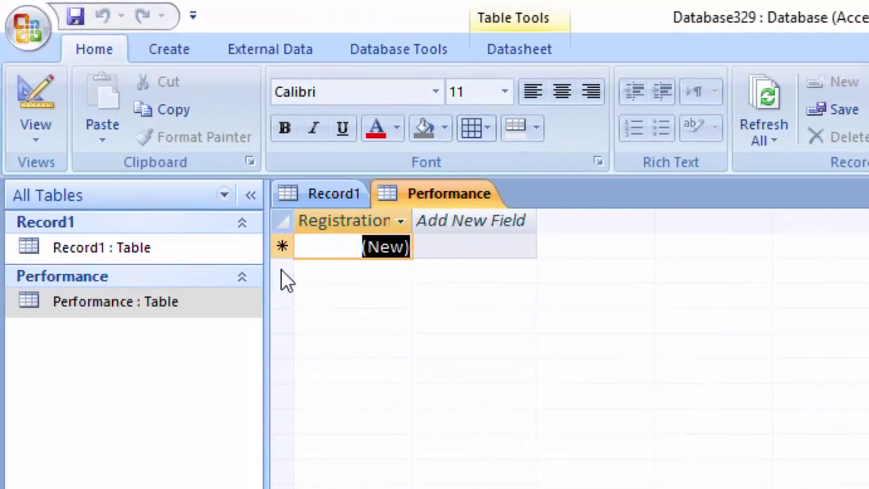
Add a Number-type Class field below Registration Number, then save and view the datasheet
click(26, 91)
click(408, 274)
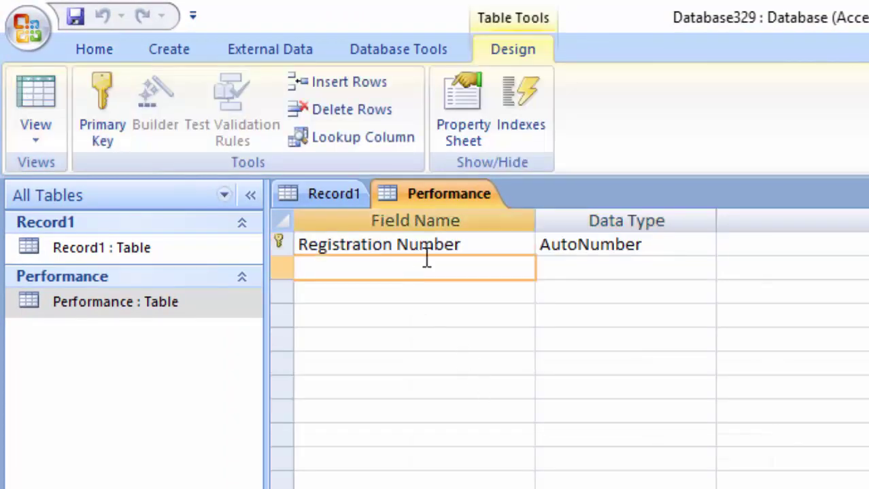
text(C)
text(lass)
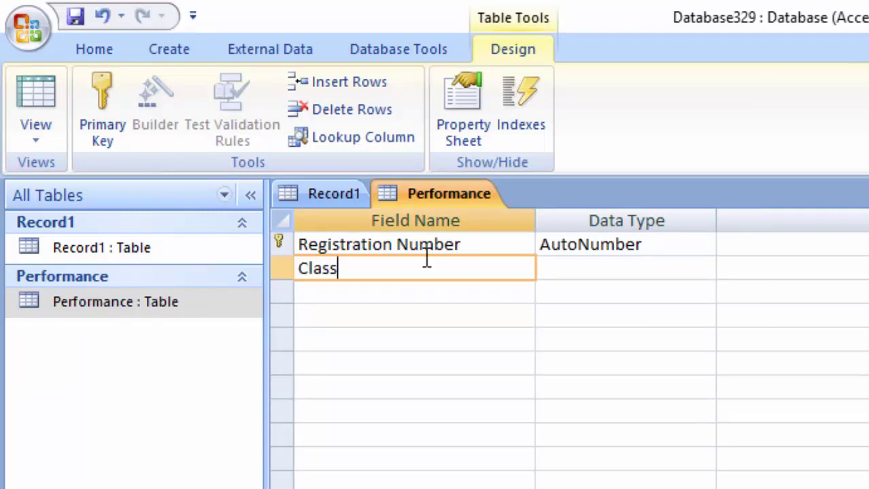
click(683, 268)
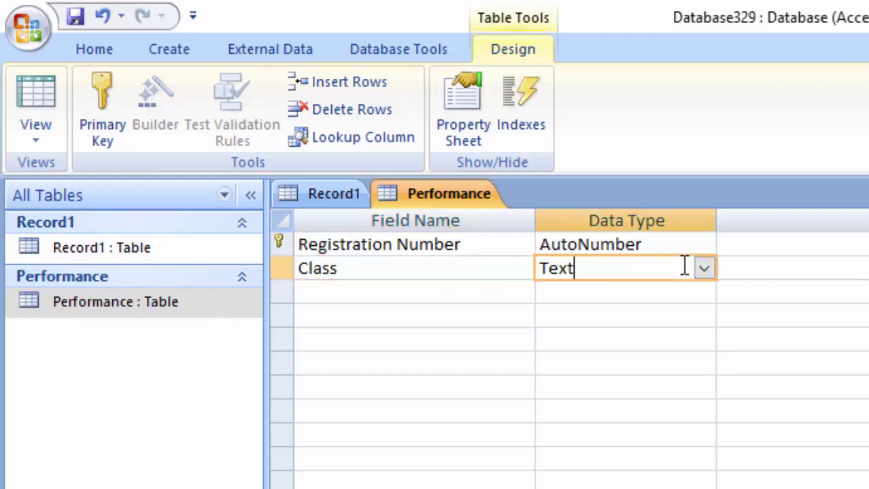
click(704, 271)
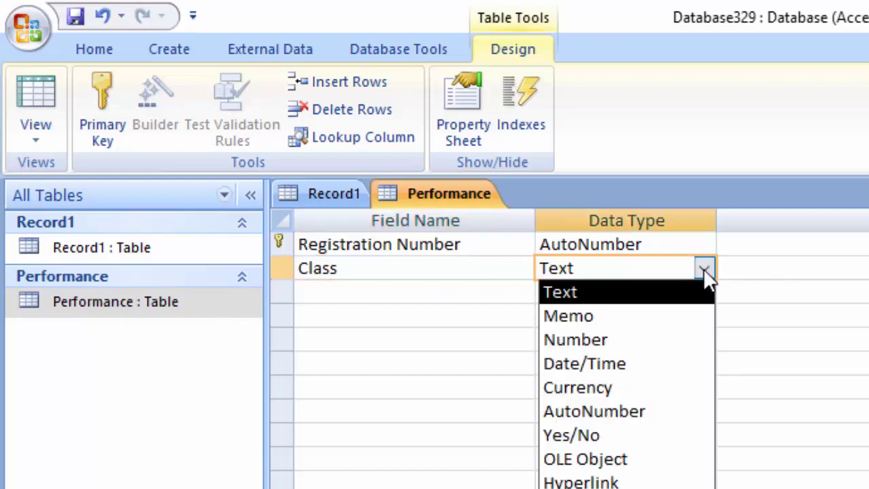
click(655, 340)
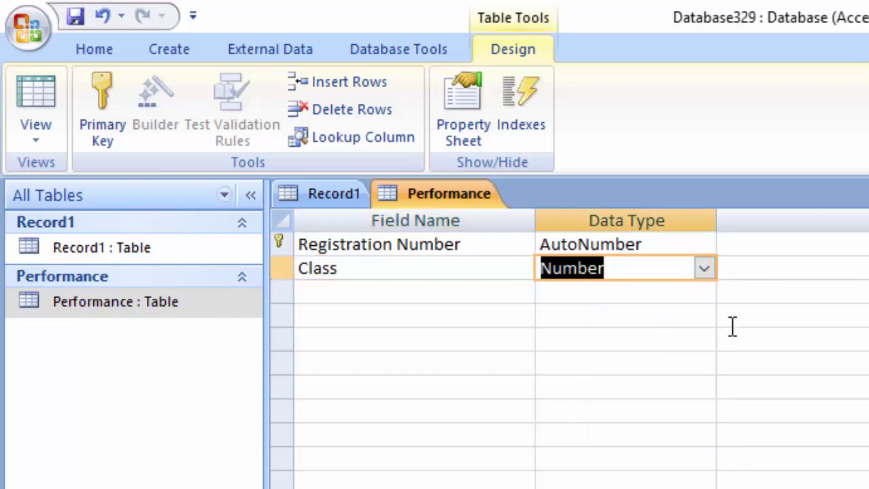
click(36, 98)
key(Return)
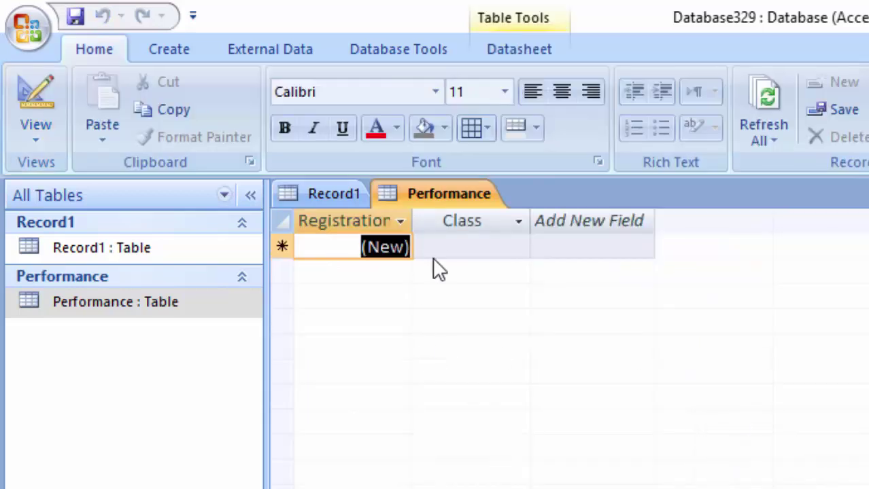
Enter three Performance records with Class values 6, 7 and 8
click(443, 245)
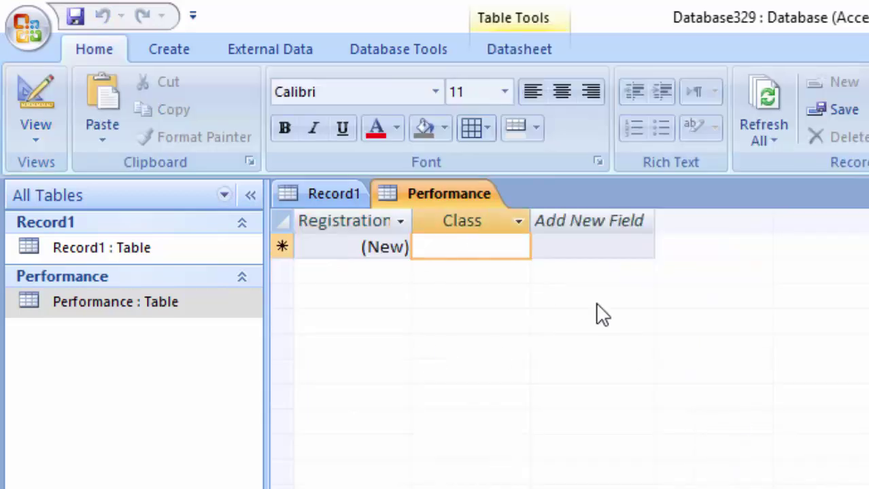
text(6)
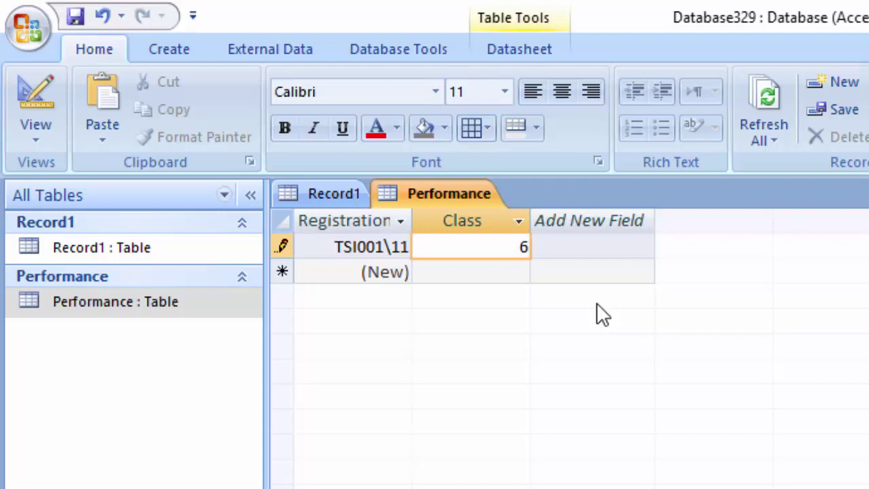
click(502, 272)
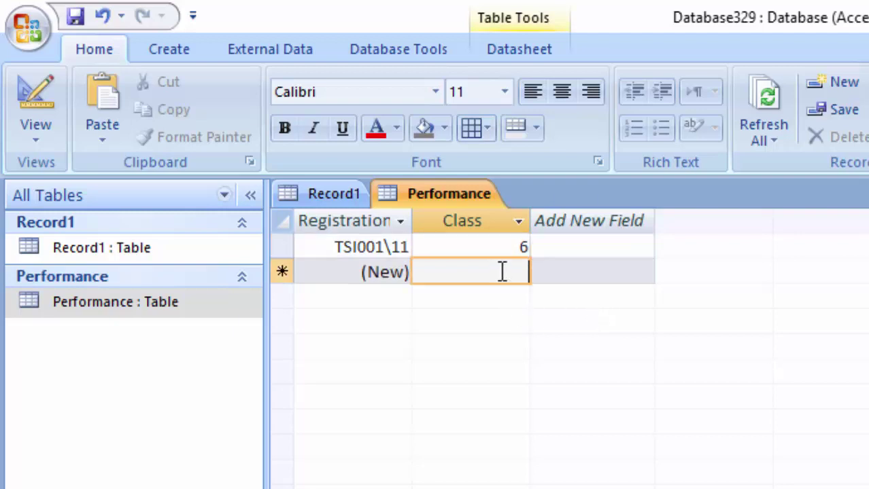
text(7)
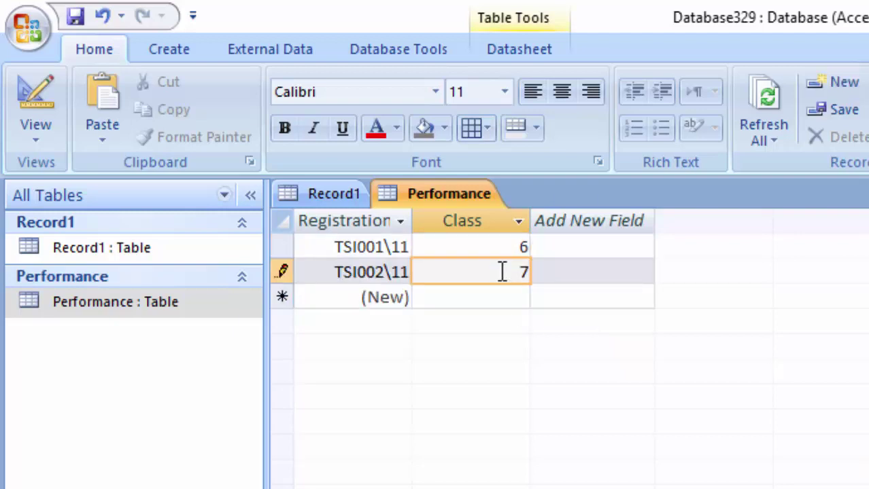
key(Tab)
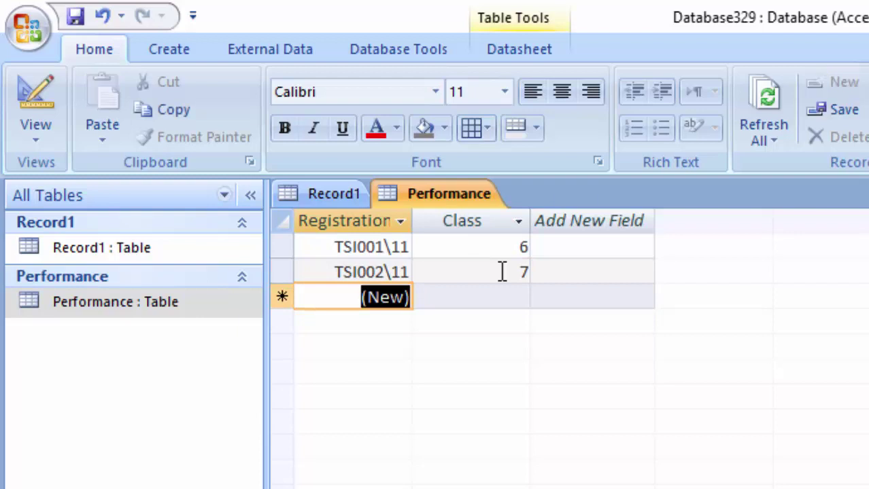
key(Tab)
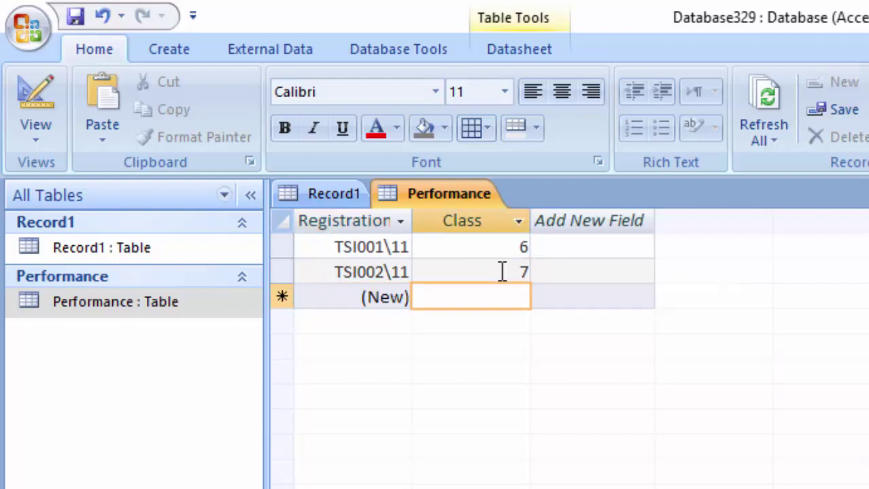
text(8)
key(Tab)
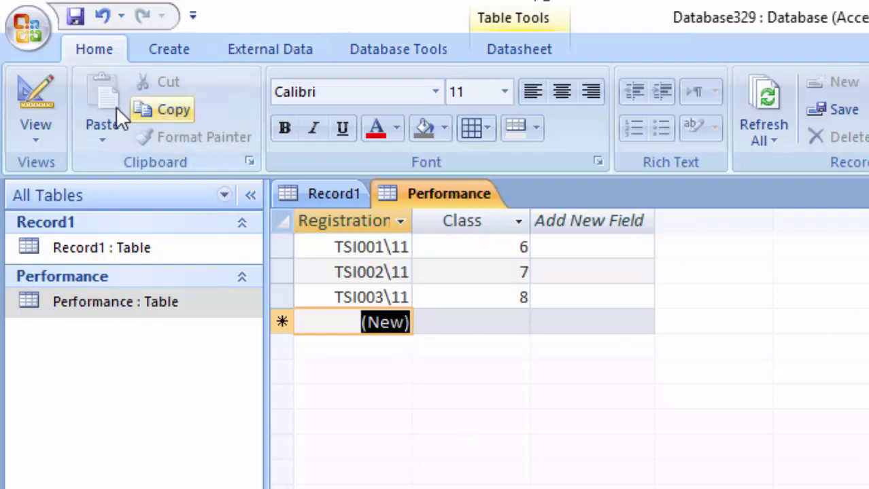
Set the Registration Number format to "TSI"000 and save, so records read TSI001–TSI003
double_click(75, 302)
click(17, 95)
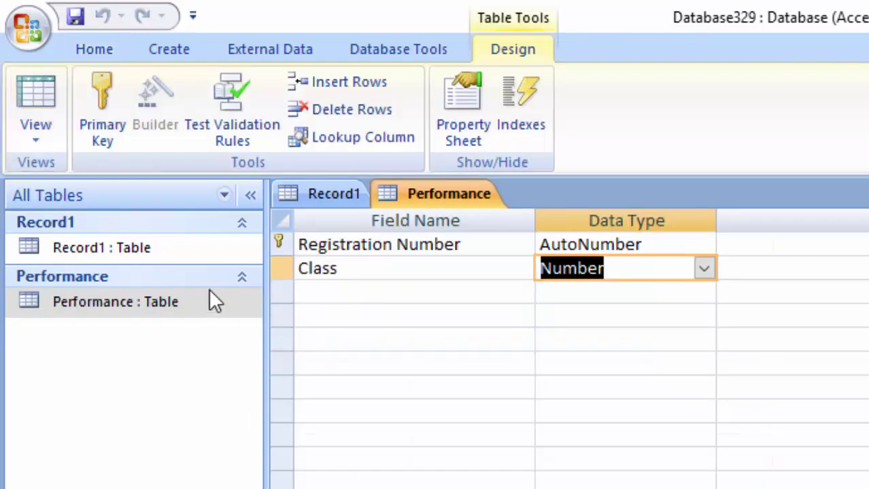
click(685, 242)
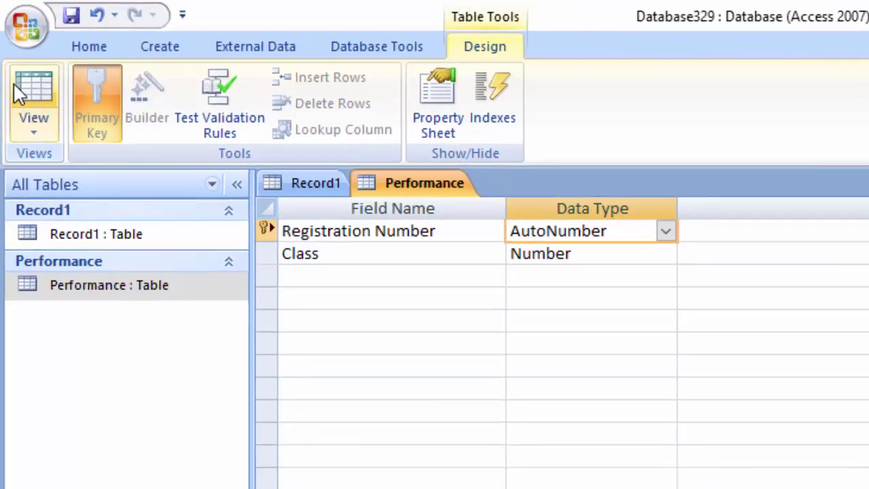
click(20, 87)
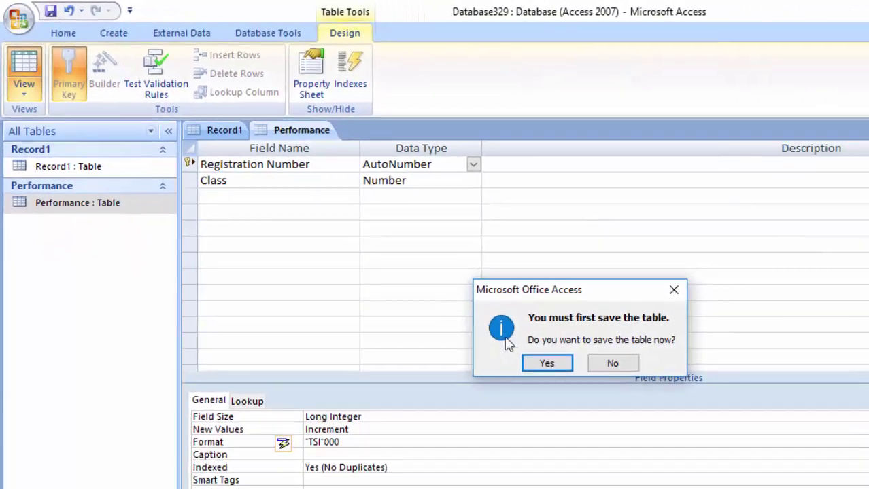
click(547, 364)
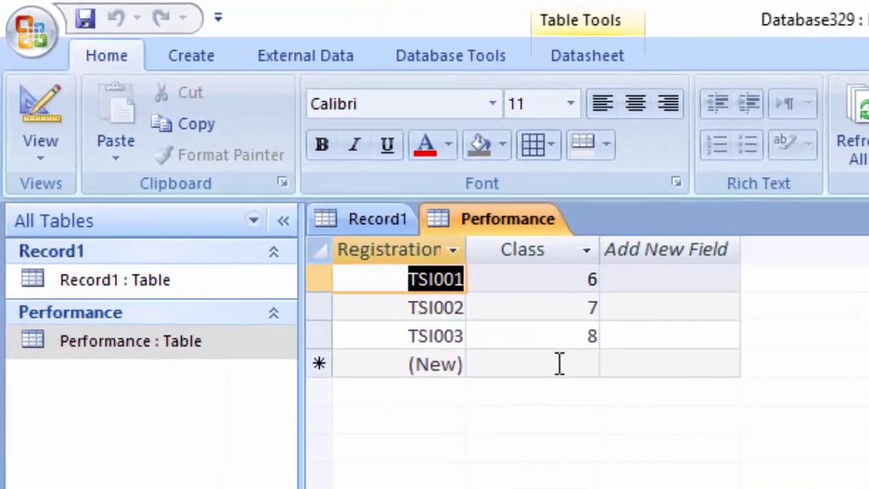
Add records TSI004 with Class 7 and TSI005 with Class 8, then return to Design view
click(559, 365)
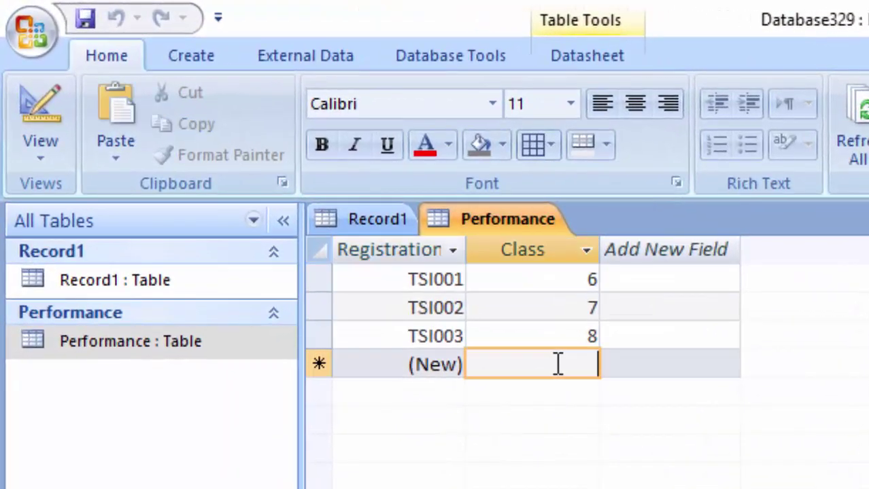
text(7)
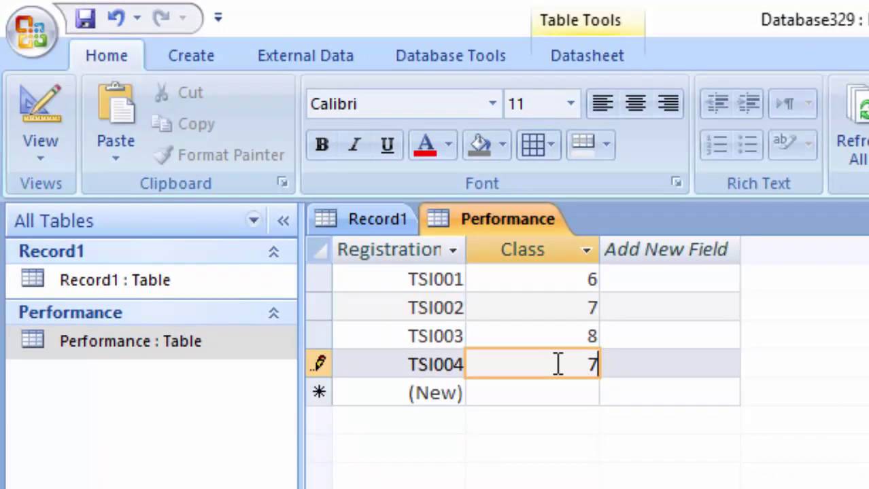
click(573, 392)
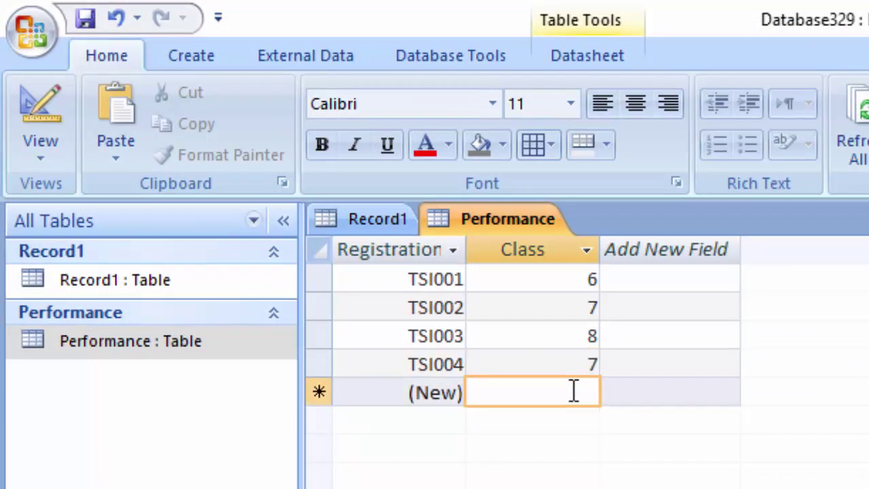
text(8)
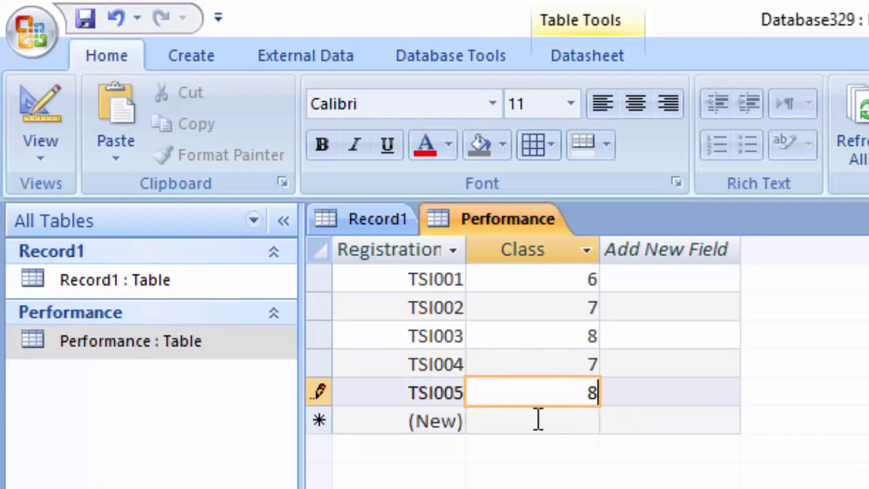
click(537, 420)
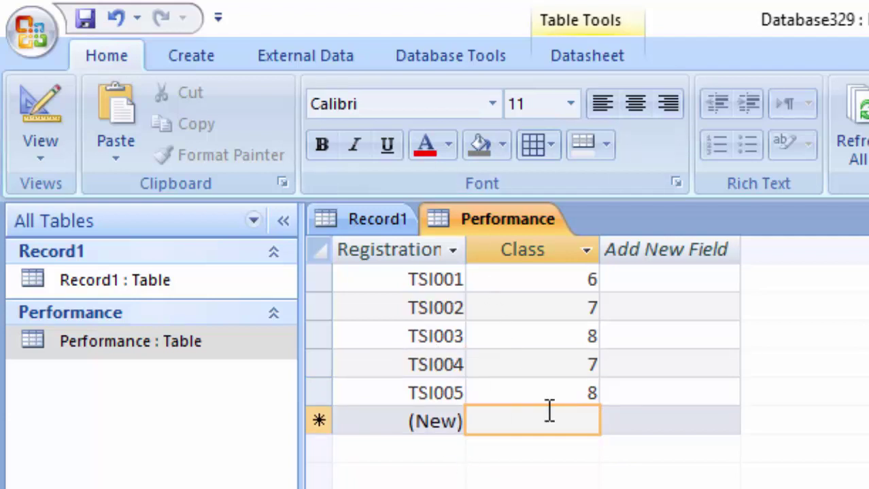
click(43, 106)
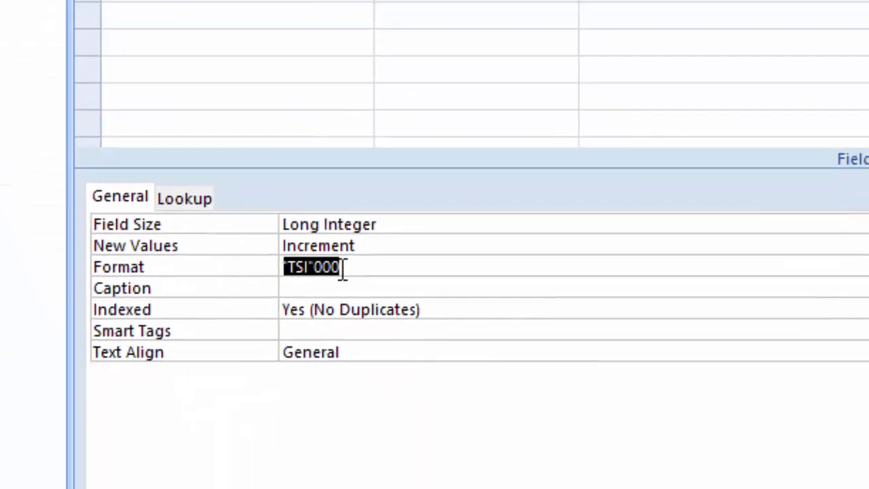
Change the Registration Number format to "TSI"00\5 and save, so records read TSI015–TSI055
click(345, 268)
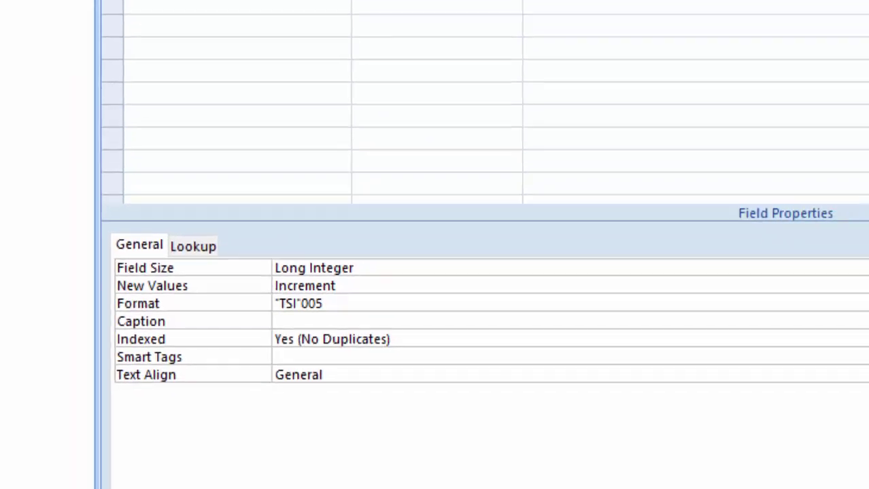
click(20, 61)
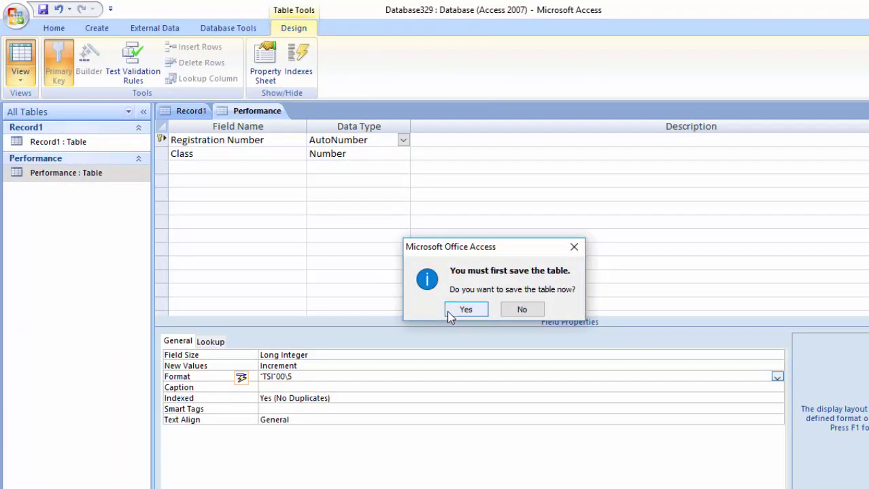
click(449, 314)
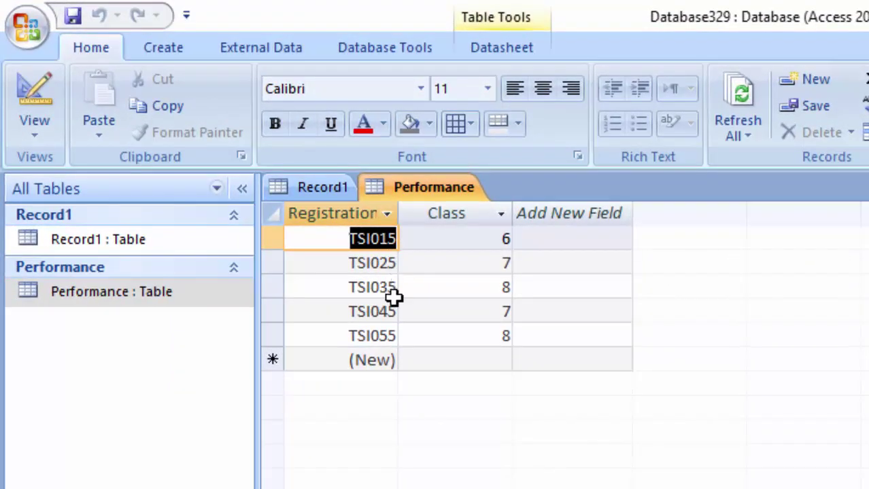
Add a record with Class 12, numbered TSI065, then return to the table's design
click(41, 93)
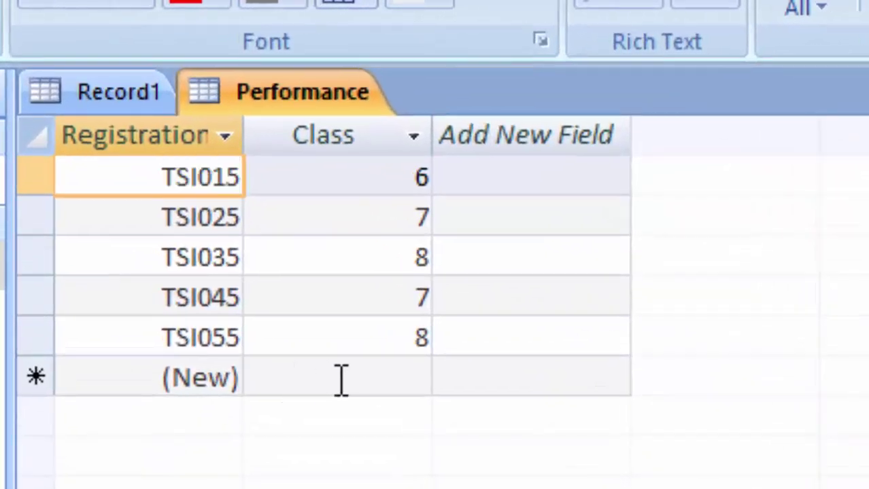
click(347, 378)
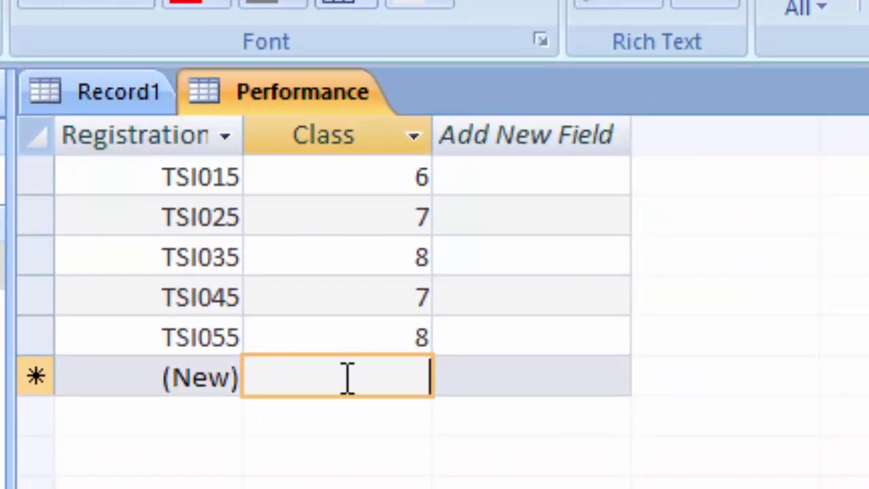
text(12)
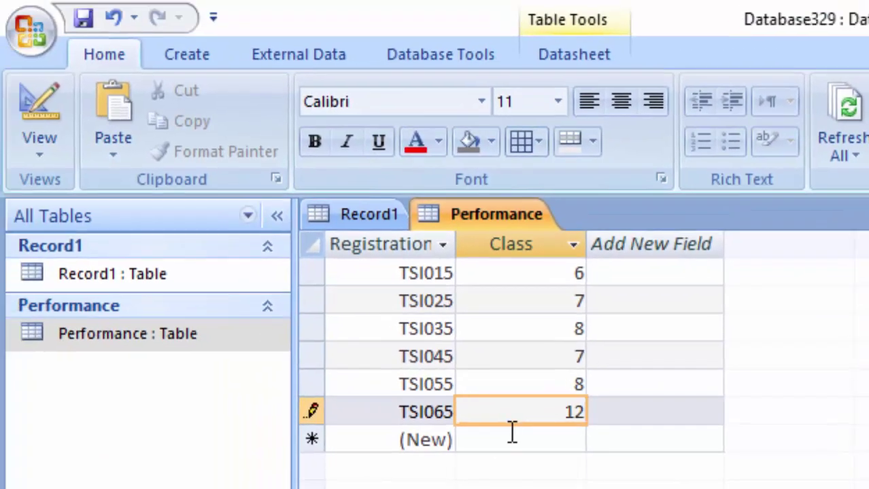
click(511, 435)
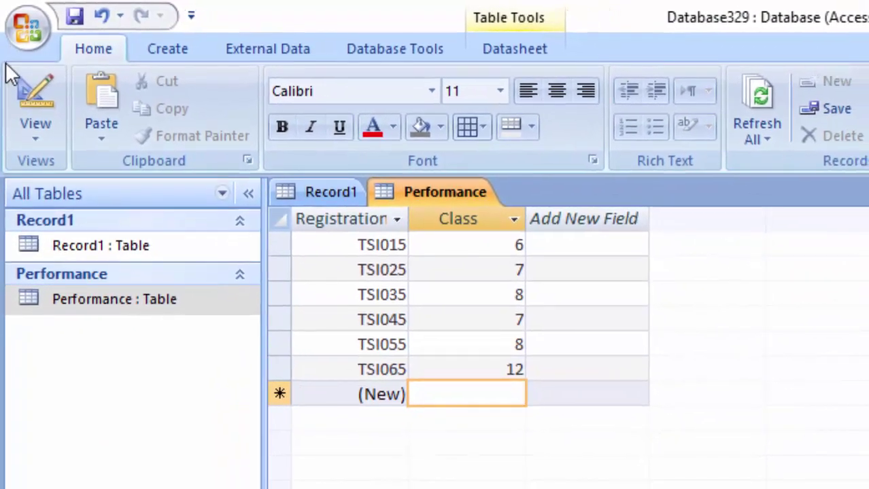
click(26, 86)
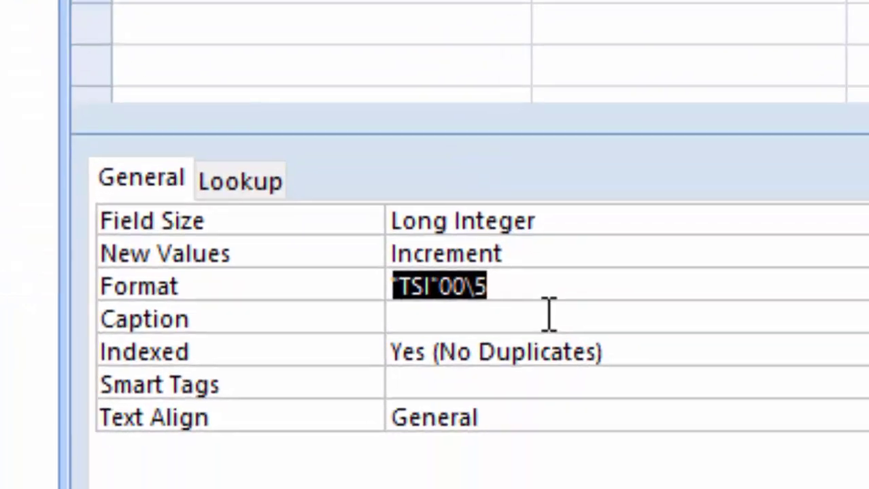
Correct the Registration Number format back to "TSI"00\5 and save, listing TSI015 through TSI065
click(535, 259)
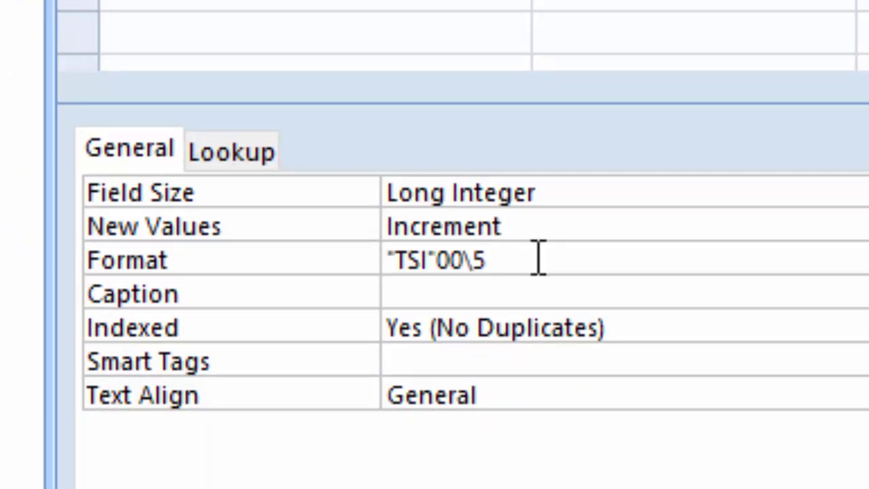
text(10)
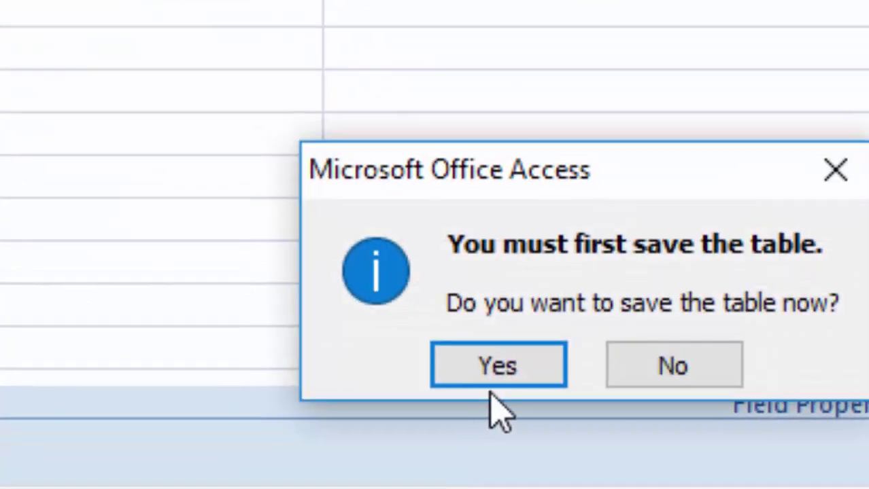
click(494, 403)
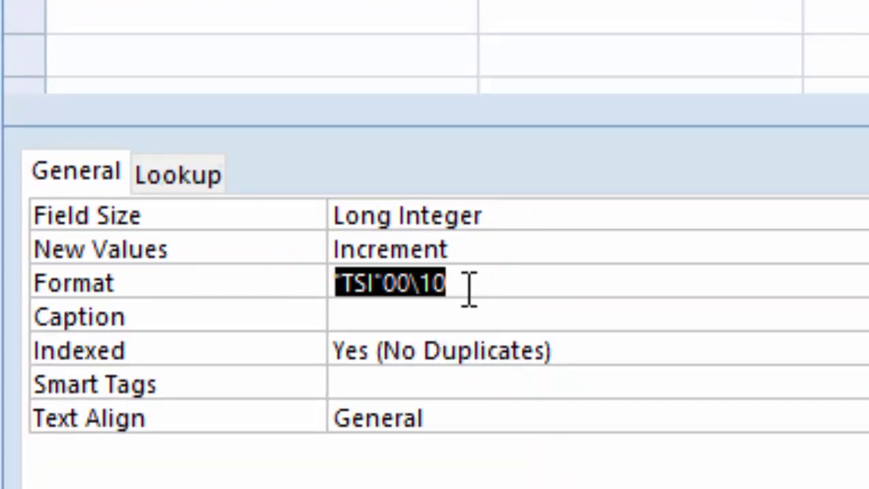
click(469, 285)
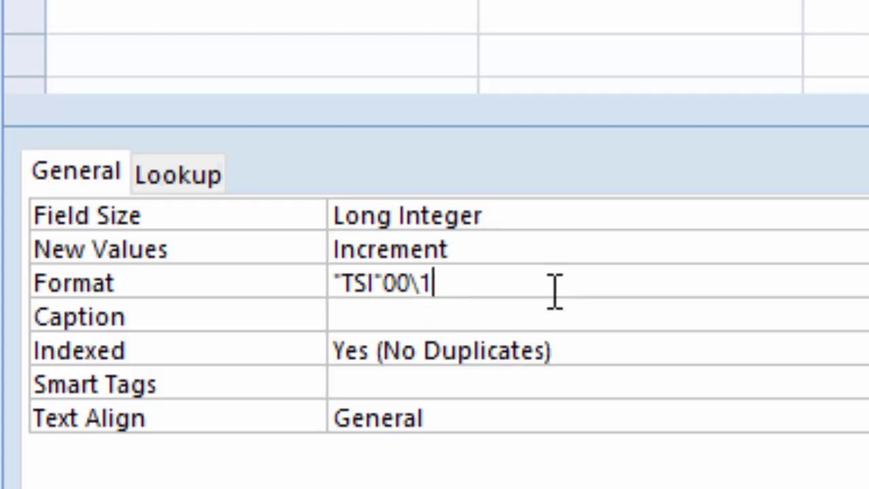
key(BackSpace)
text(5)
key(Return)
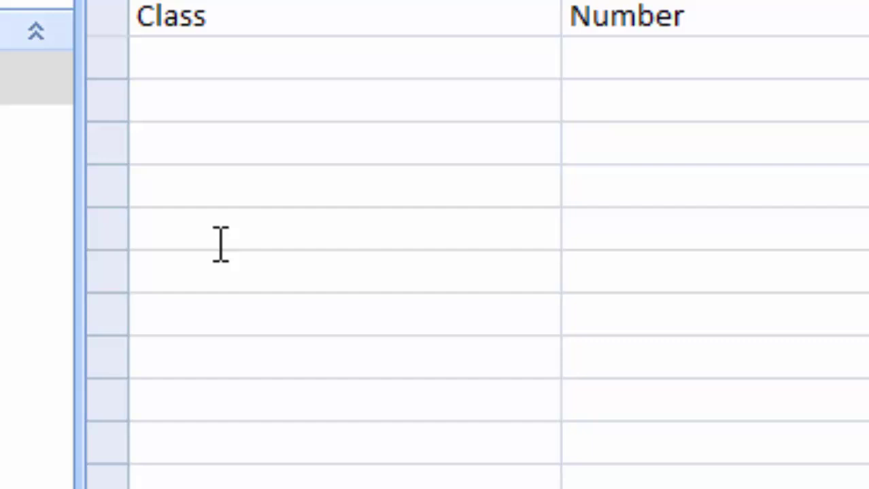
Trim the Registration Number format's trailing digits to 4 and save, giving TSI014 through TSI064
click(496, 262)
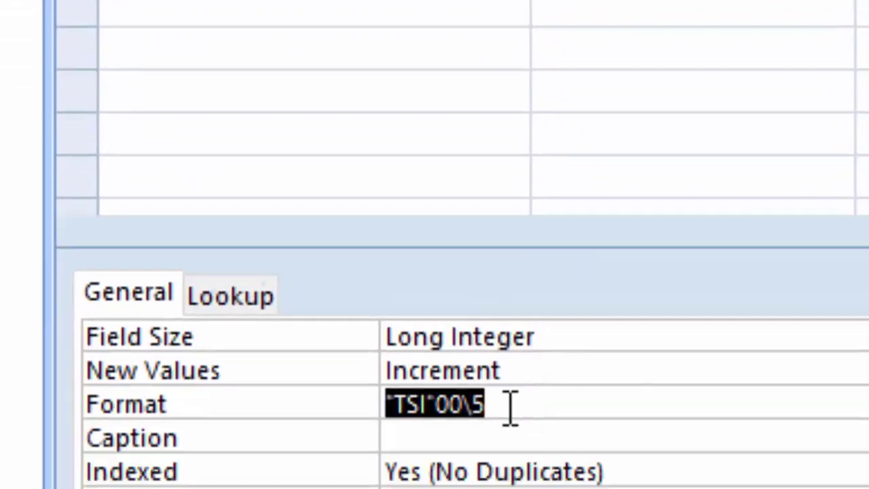
click(496, 261)
key(BackSpace)
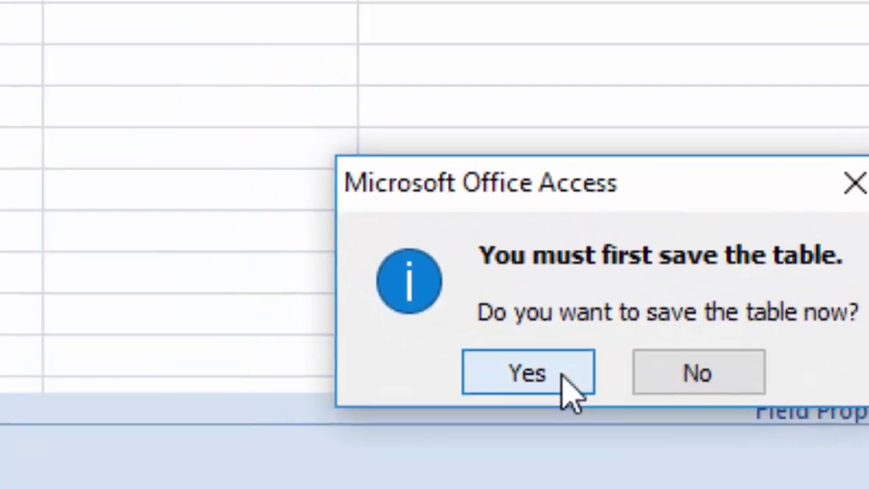
click(562, 381)
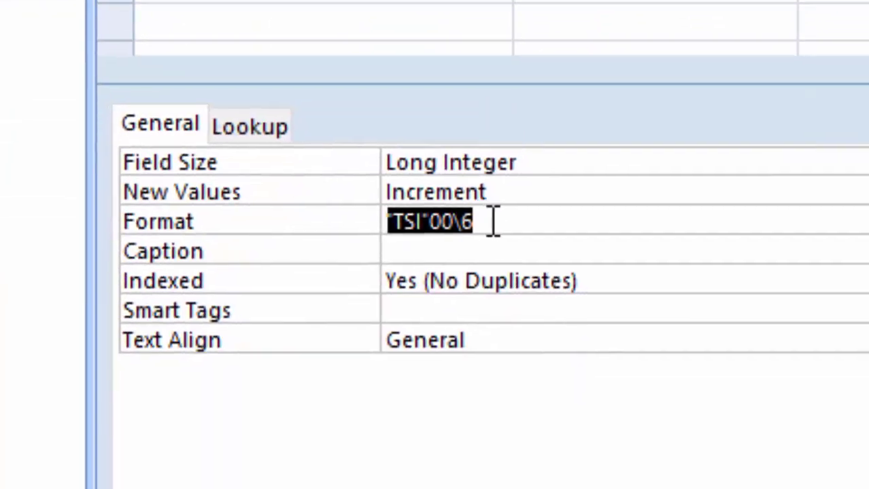
click(494, 222)
key(BackSpace)
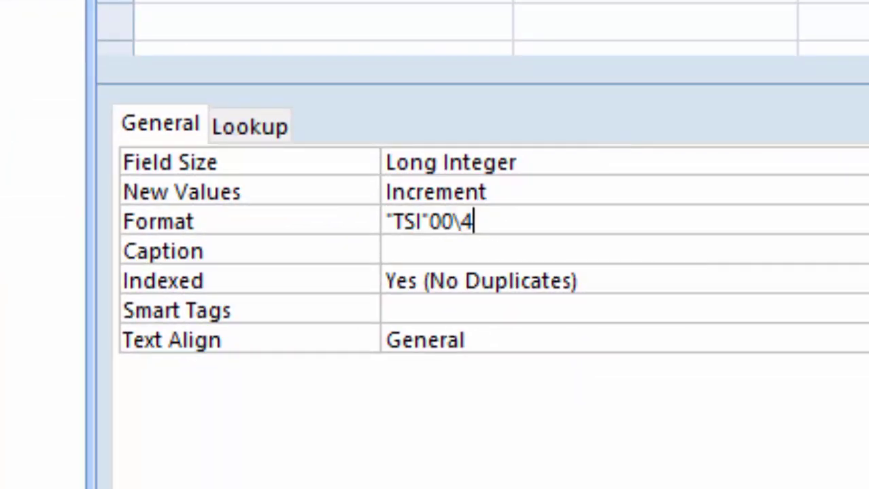
key(Return)
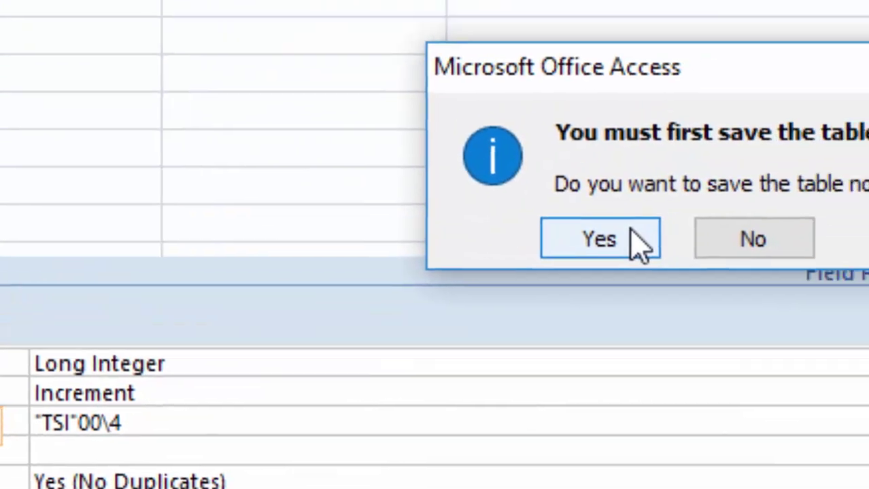
click(630, 229)
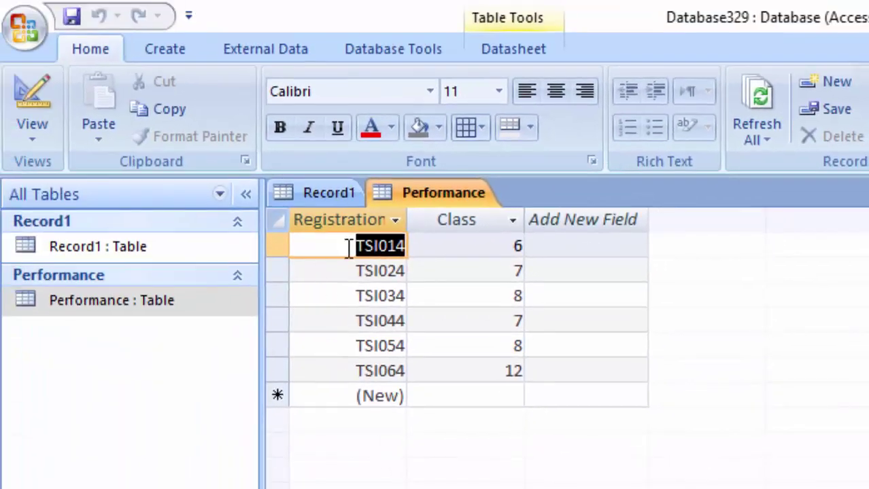
Replace the TSI prefix in the Registration Number Format property with IND
text(01)
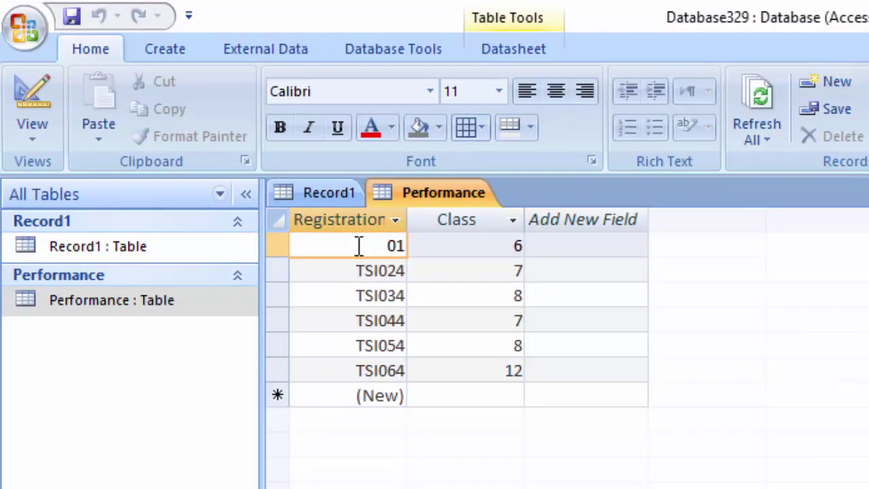
text(4)
key(Tab)
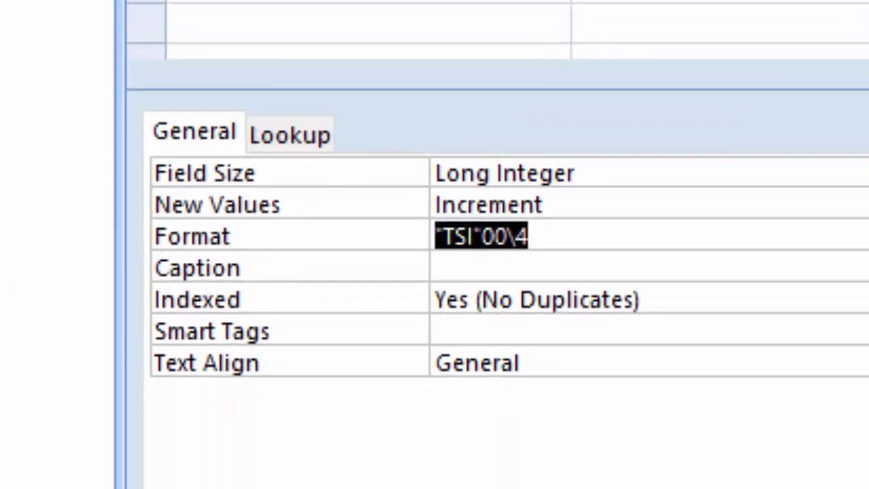
click(483, 237)
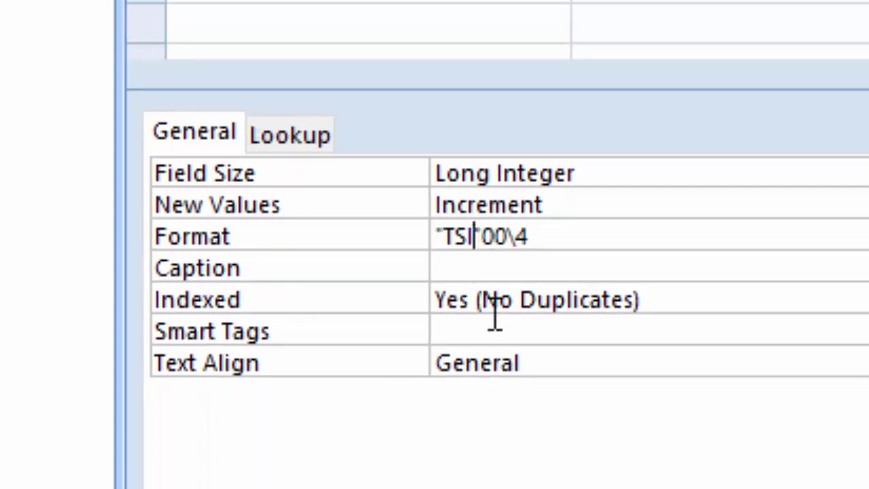
key(BackSpace)
key(BackSpace)
key(BackSpace)
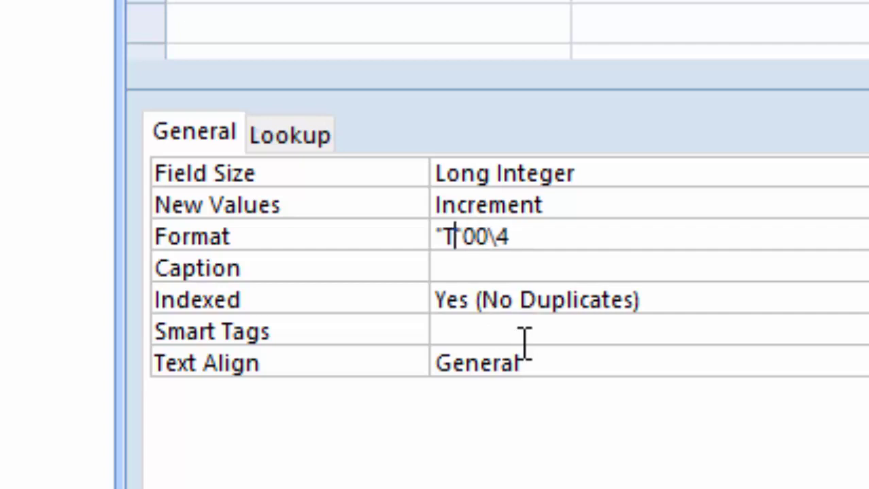
key(BackSpace)
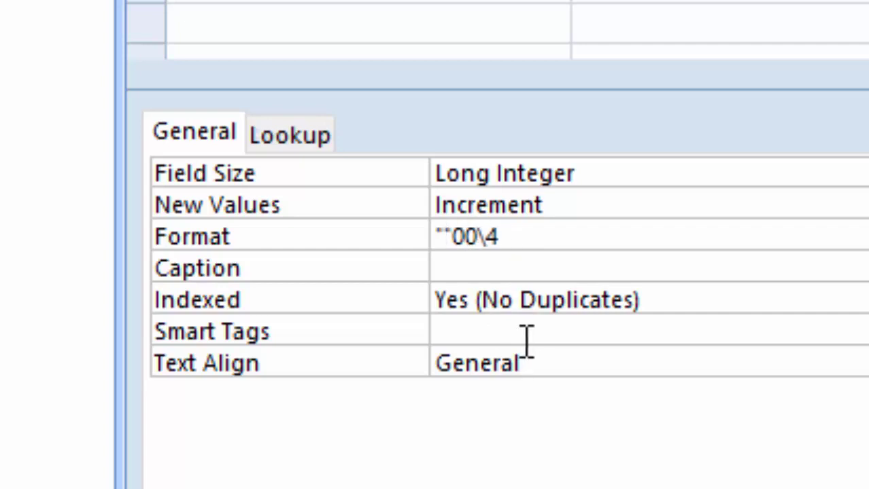
text(IN)
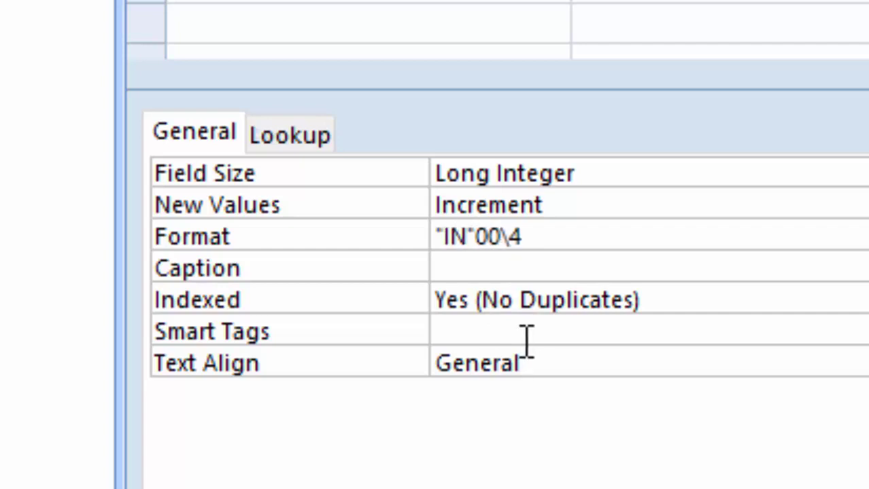
text(D)
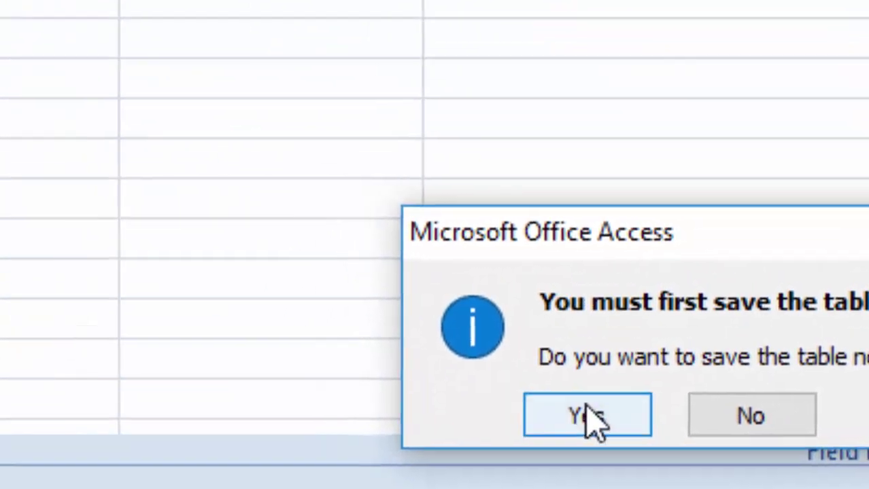
Save the IND format change and add a new record, IND074, with Class 7
click(587, 419)
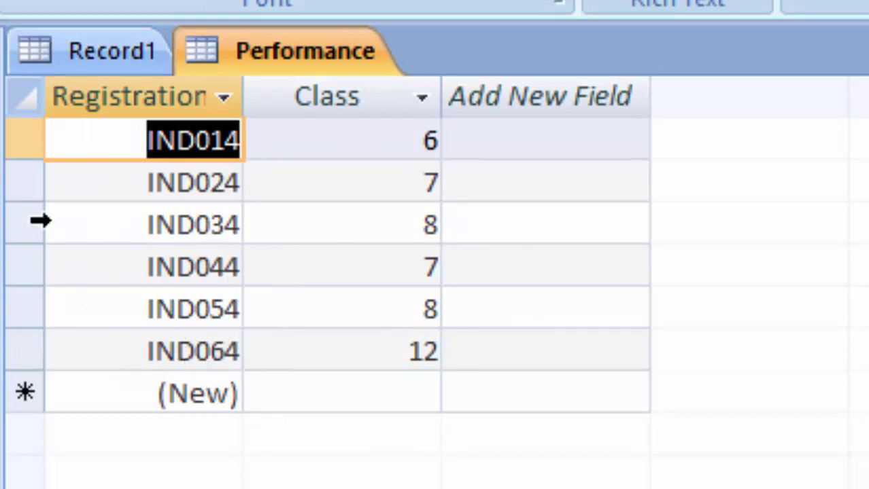
click(314, 395)
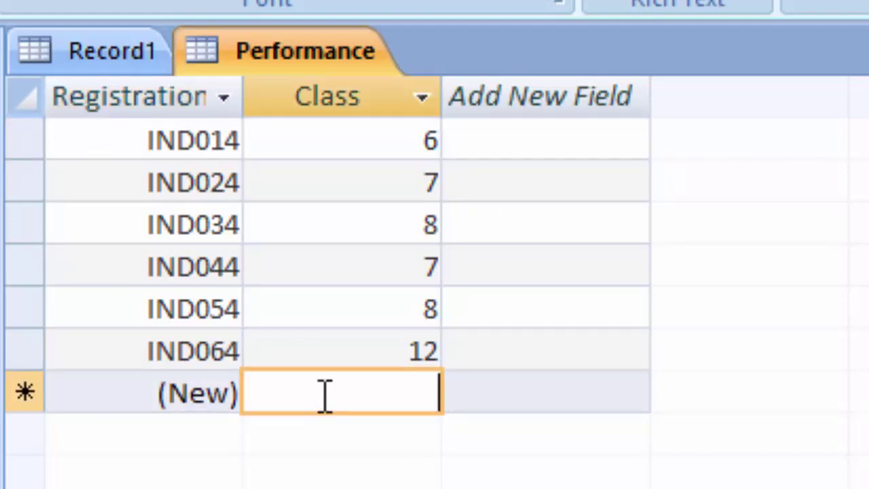
text(78)
key(BackSpace)
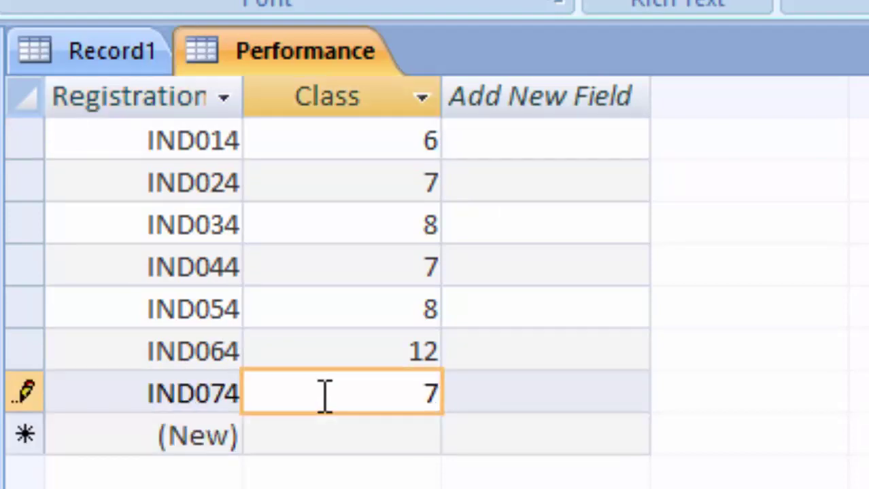
key(Tab)
key(Tab)
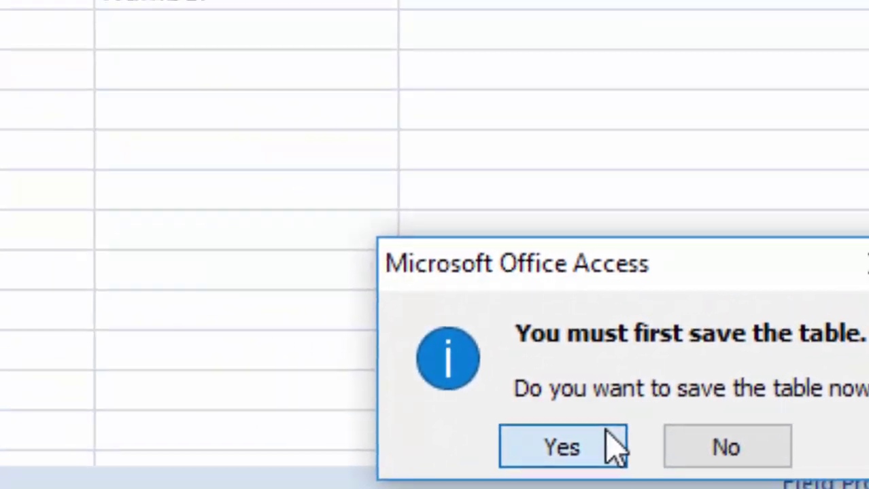
Save the table so registrations display as IND0125 through IND0725
click(615, 446)
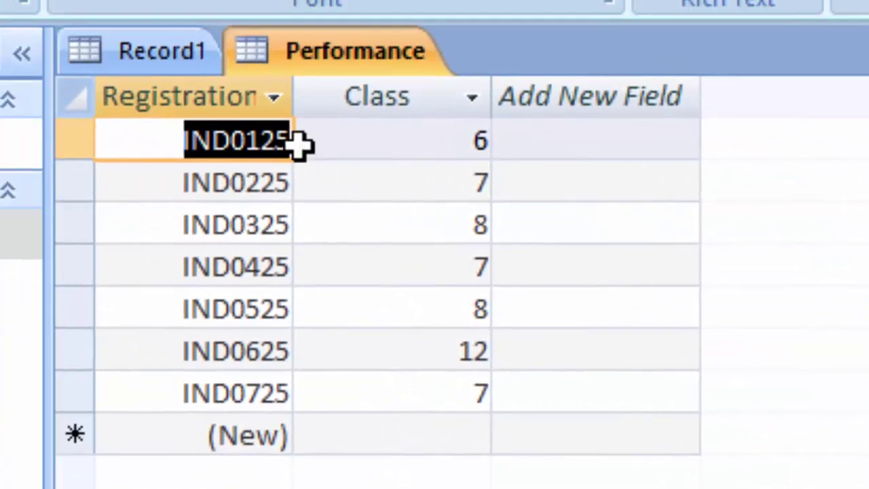